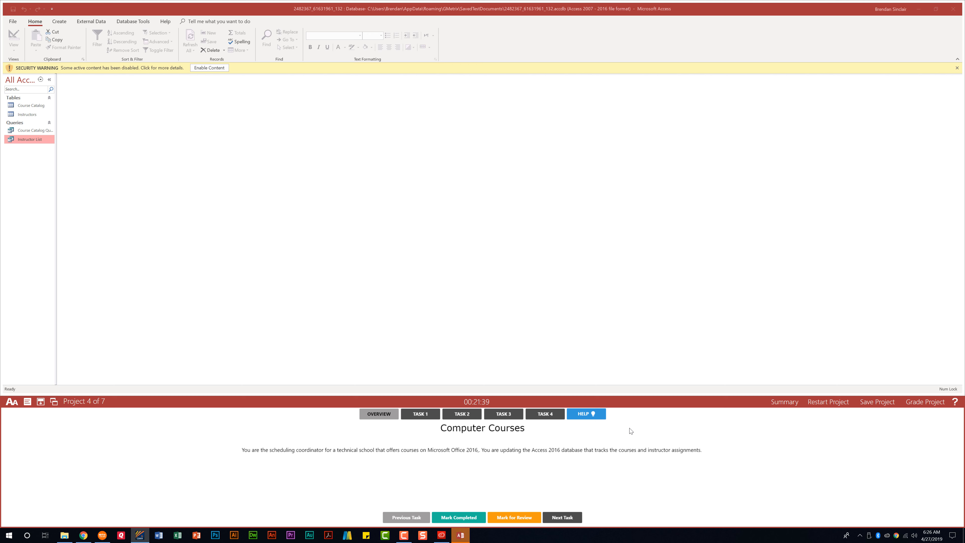
# Step: Enable the database's disabled content and start a new query design containing the Course Catalog table with its full field list showing
pyautogui.click(420, 415)
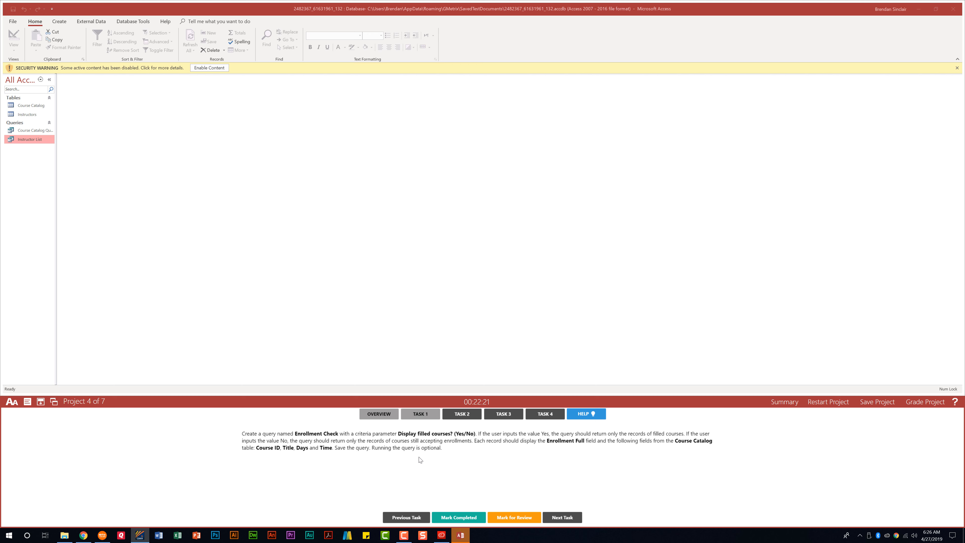
pyautogui.click(219, 68)
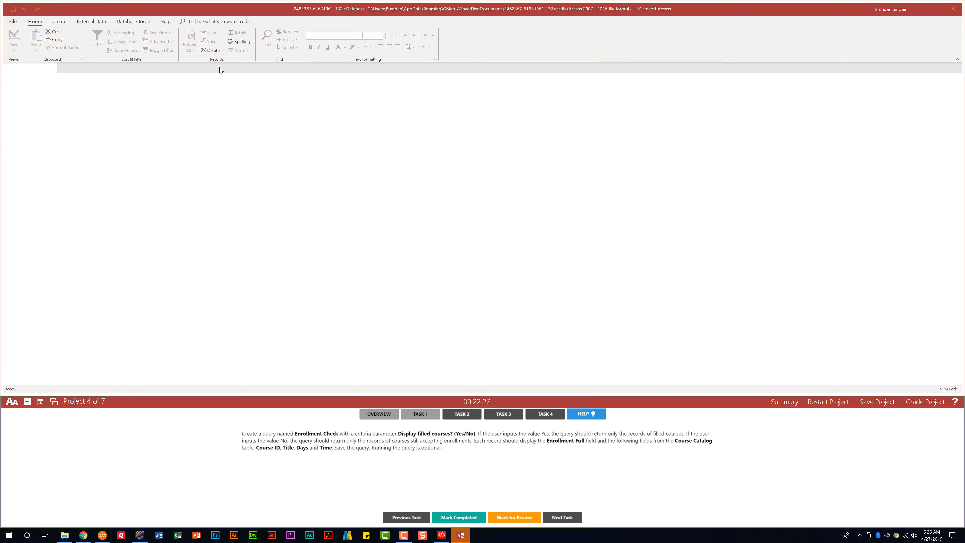
pyautogui.click(64, 24)
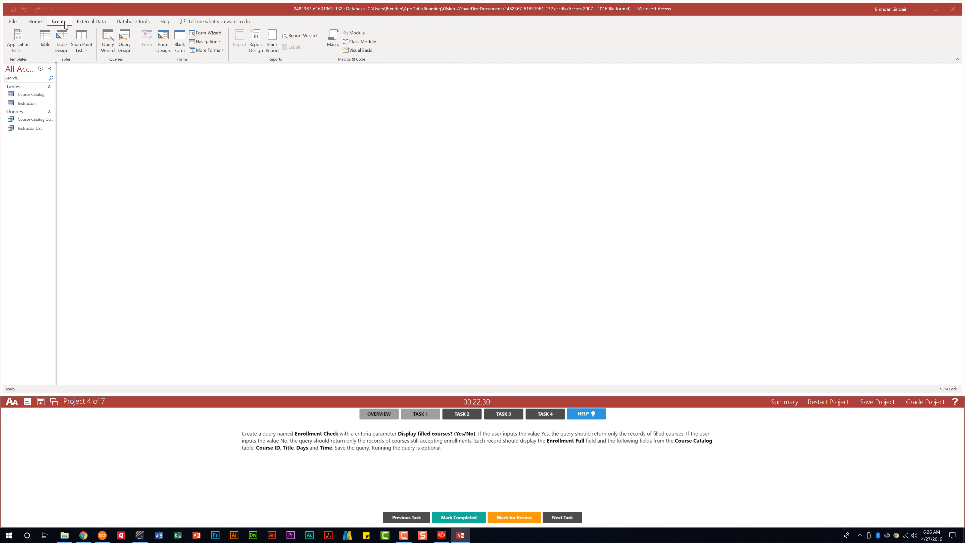
pyautogui.click(129, 50)
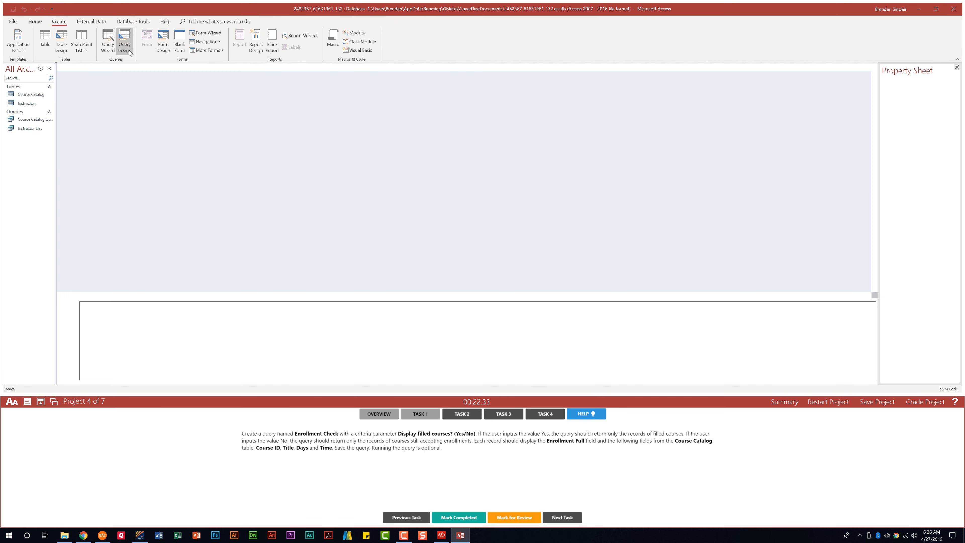
pyautogui.moveTo(483, 312); pyautogui.dragTo(480, 100)
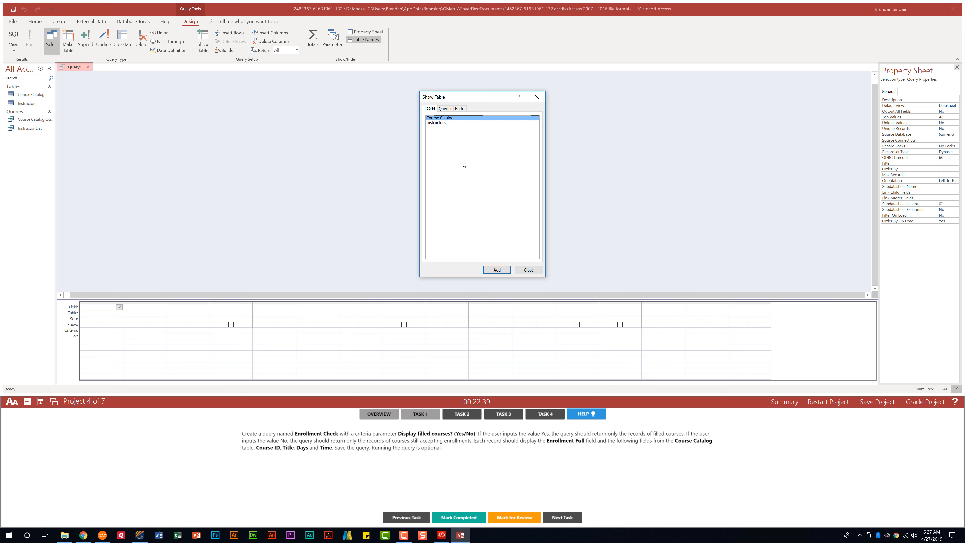
pyautogui.doubleClick(440, 117)
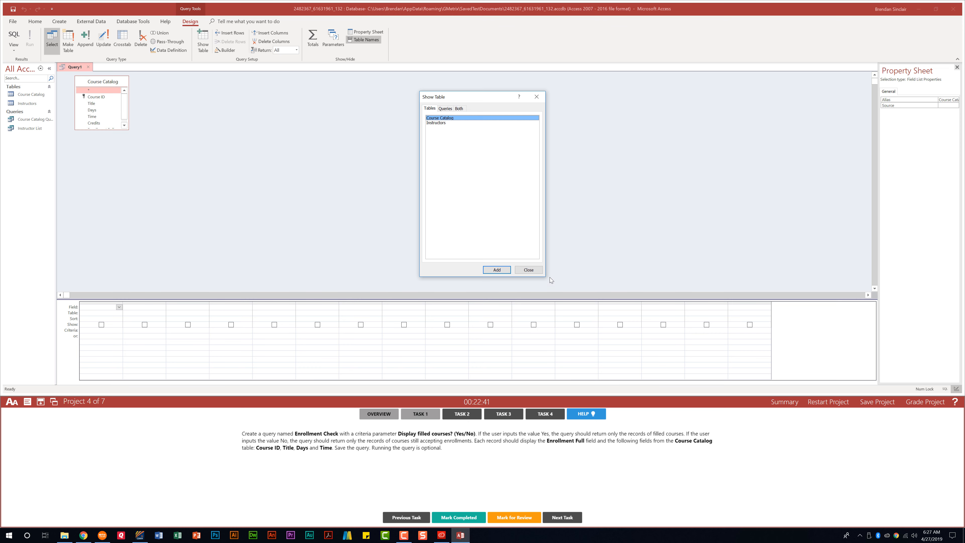
pyautogui.click(528, 270)
pyautogui.moveTo(128, 129); pyautogui.dragTo(203, 177)
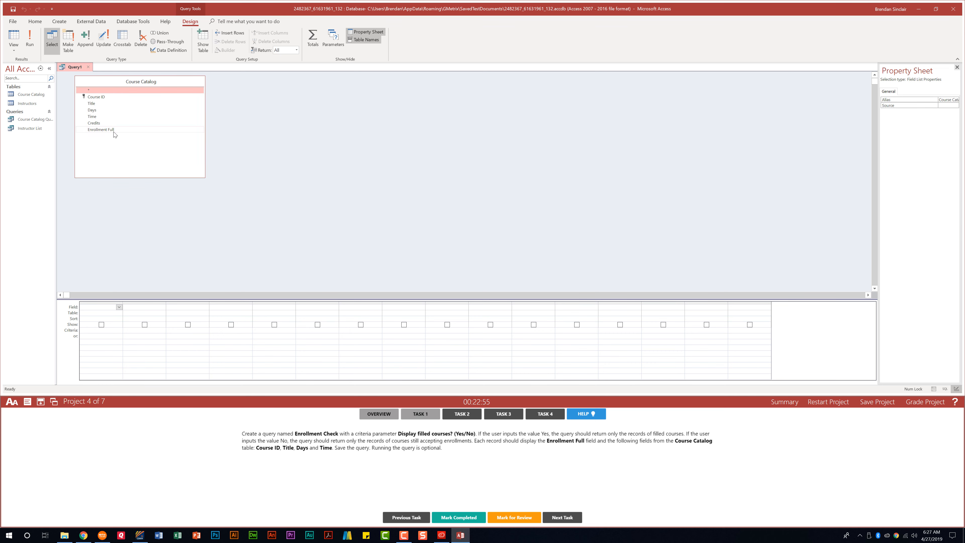
# Step: Add the Enrollment Full field to the query with the criteria [Display filled courses? (Yes/No)]
pyautogui.doubleClick(122, 130)
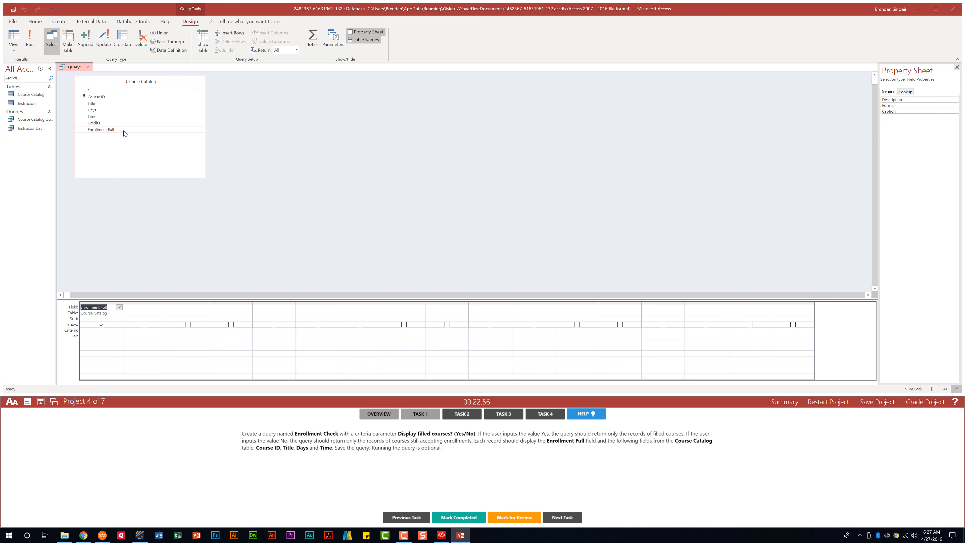
pyautogui.click(107, 332)
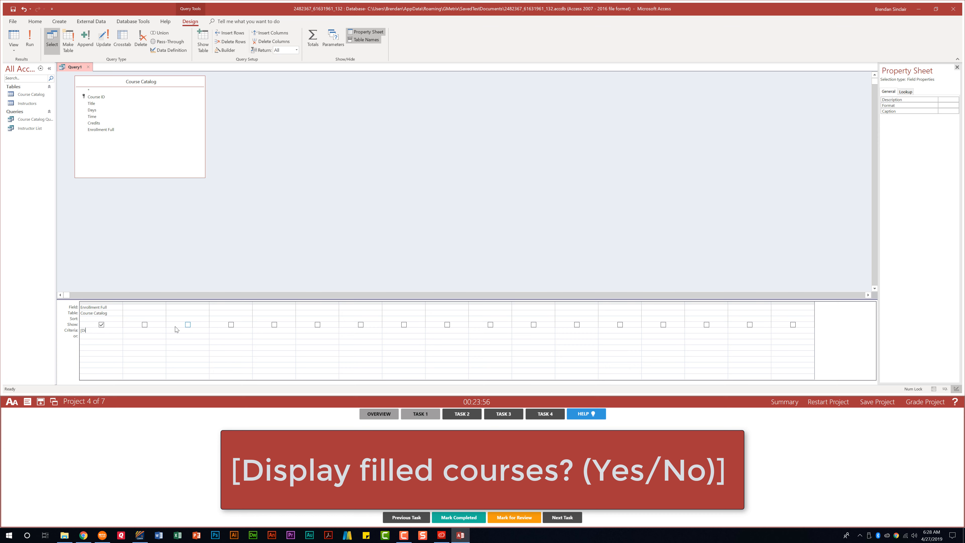
pyautogui.write('splay filled courses? (Yes/No)]')
pyautogui.click(117, 338)
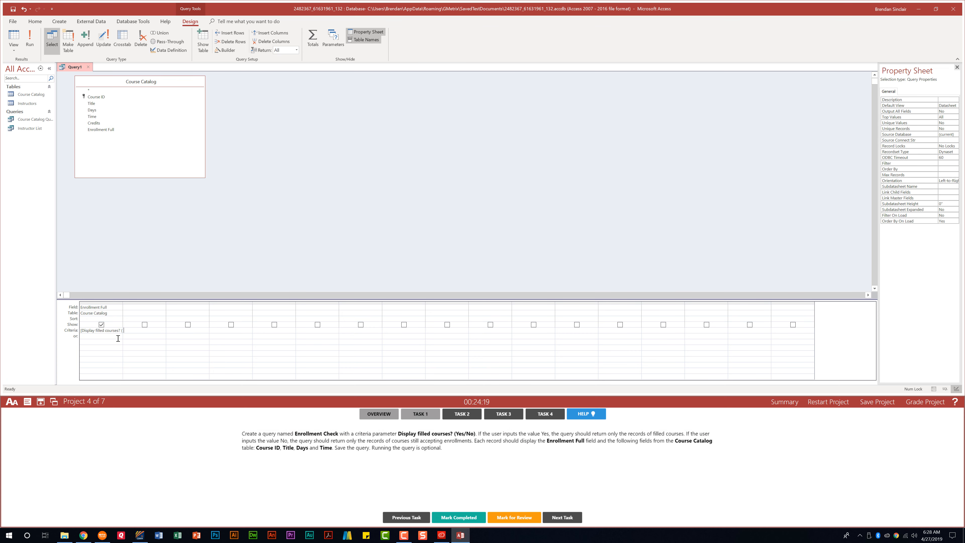
# Step: Define the query parameter Display filled courses? (Yes/No) with the data type Yes/No
pyautogui.click(341, 53)
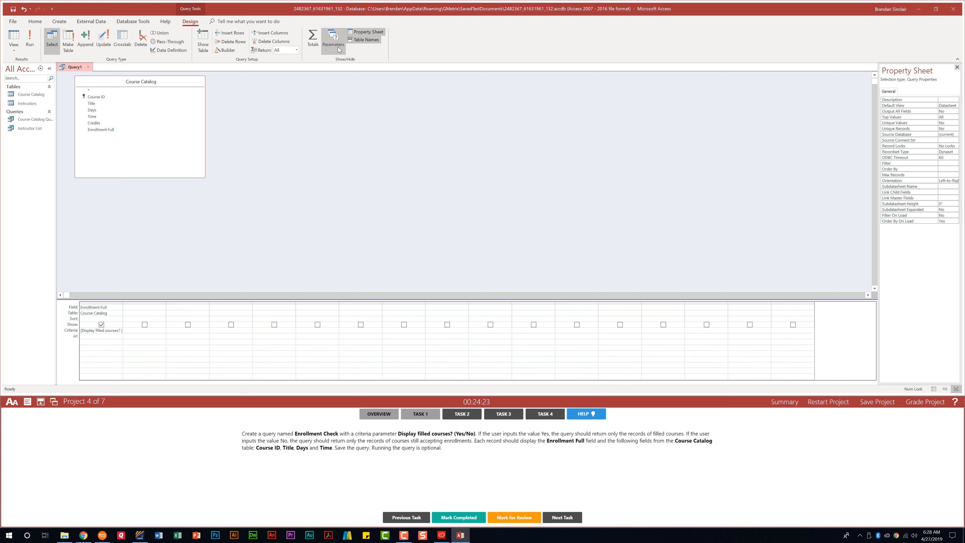
pyautogui.click(339, 50)
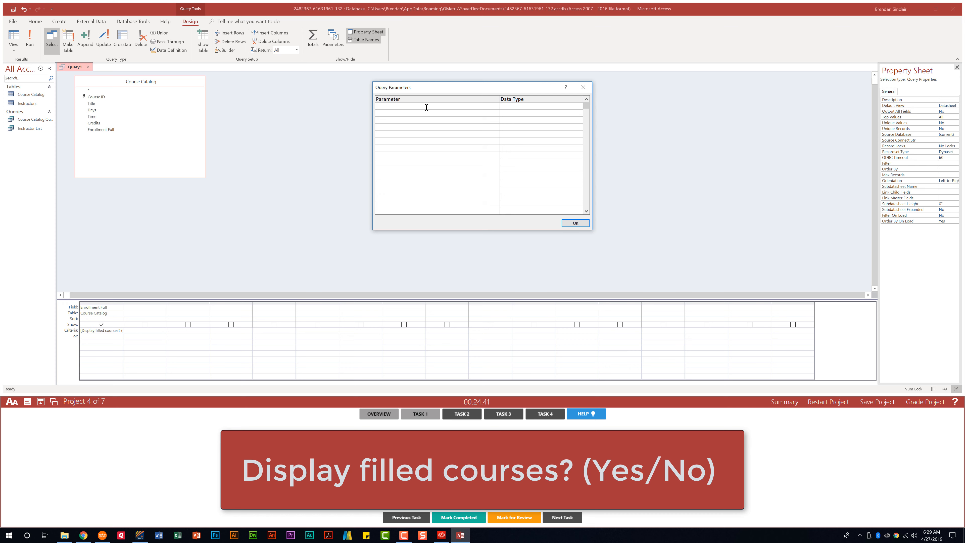
pyautogui.write('Display filled courses? (Yes/No)')
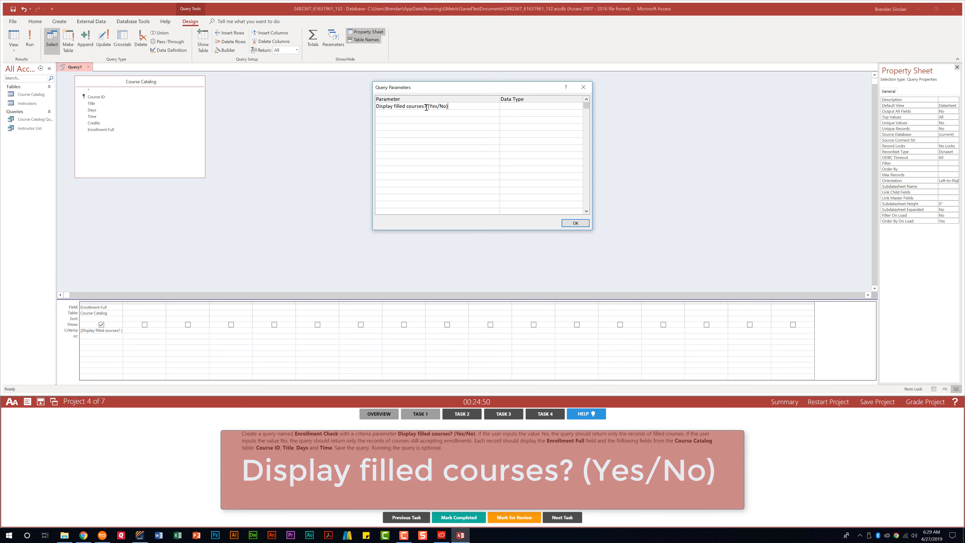
pyautogui.click(541, 106)
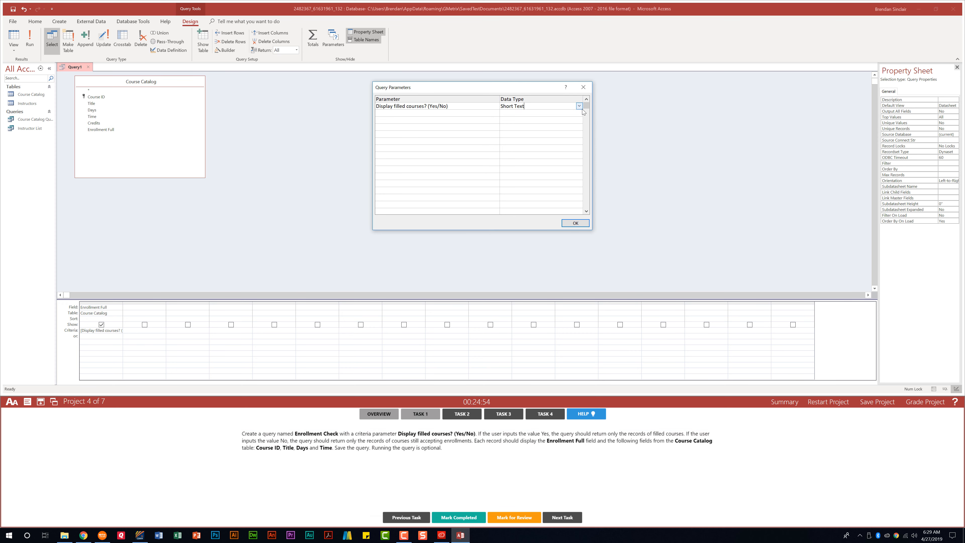
pyautogui.click(580, 107)
pyautogui.click(524, 113)
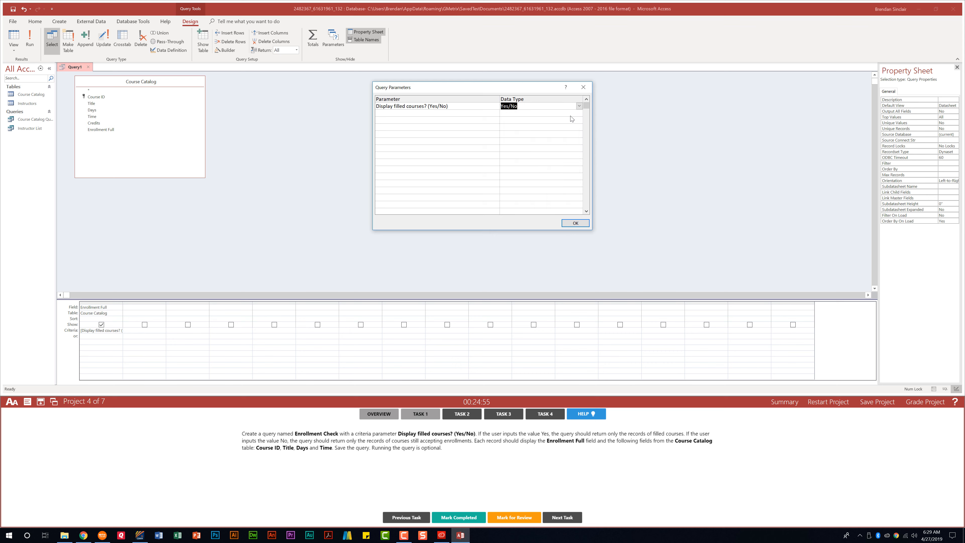
pyautogui.click(574, 225)
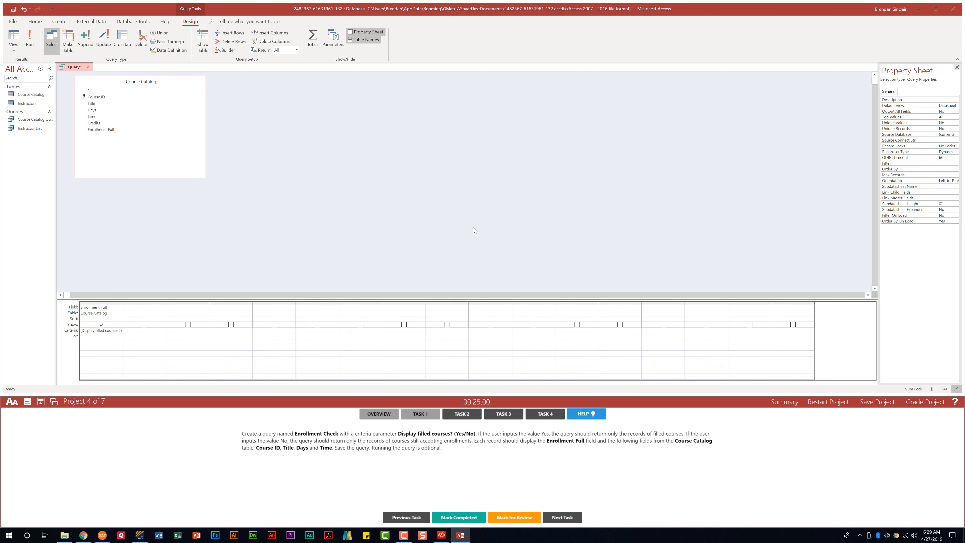
# Step: Add the Course ID, Title, Days and Time fields from Course Catalog to the query
pyautogui.doubleClick(96, 97)
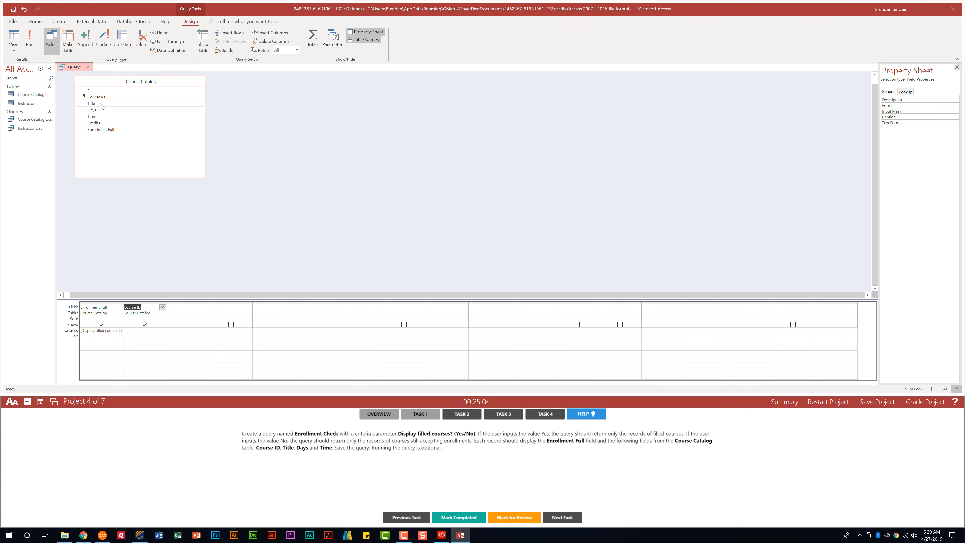
pyautogui.doubleClick(92, 103)
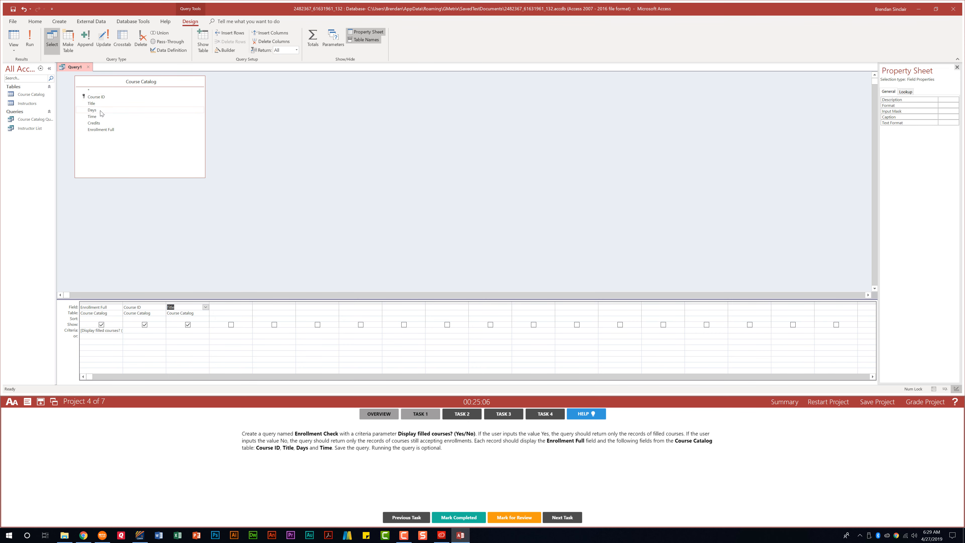
pyautogui.doubleClick(101, 112)
pyautogui.doubleClick(92, 116)
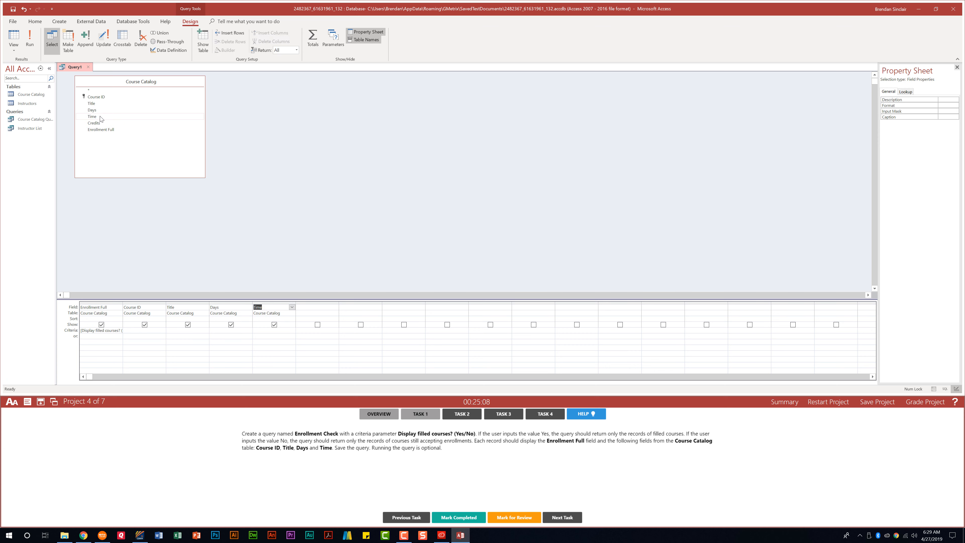
# Step: Save the query as Enrollment Check, close it and mark Task 1 as completed
pyautogui.rightClick(76, 69)
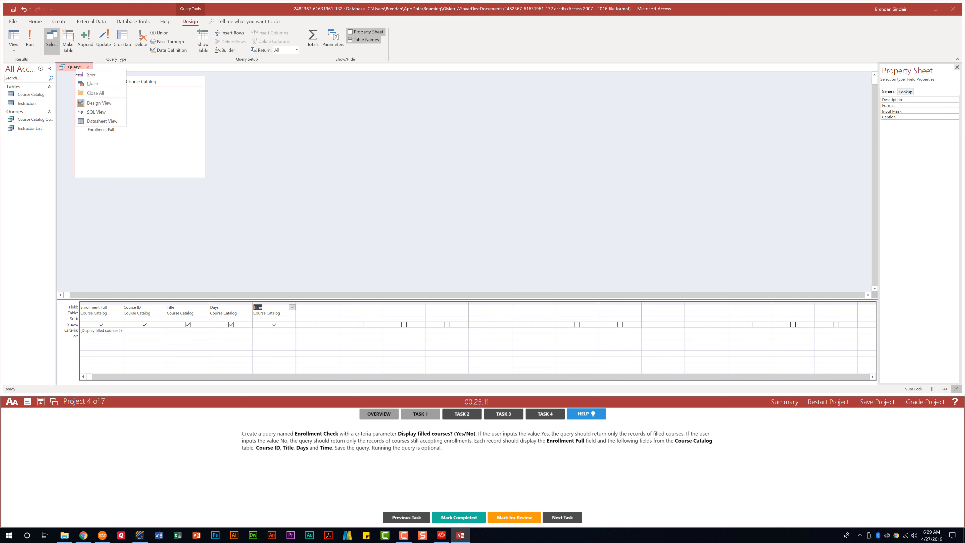
pyautogui.click(100, 76)
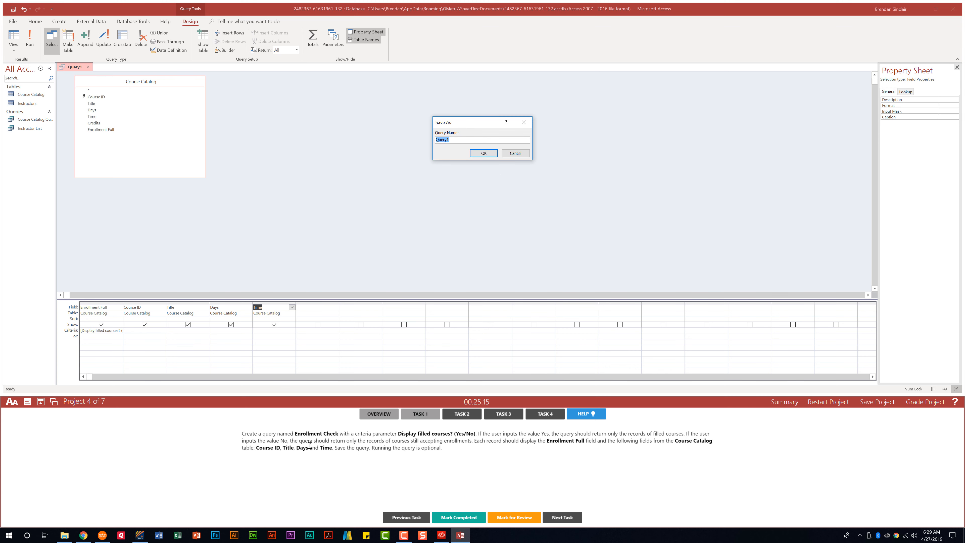
pyautogui.write('Enrollment Check')
pyautogui.click(480, 153)
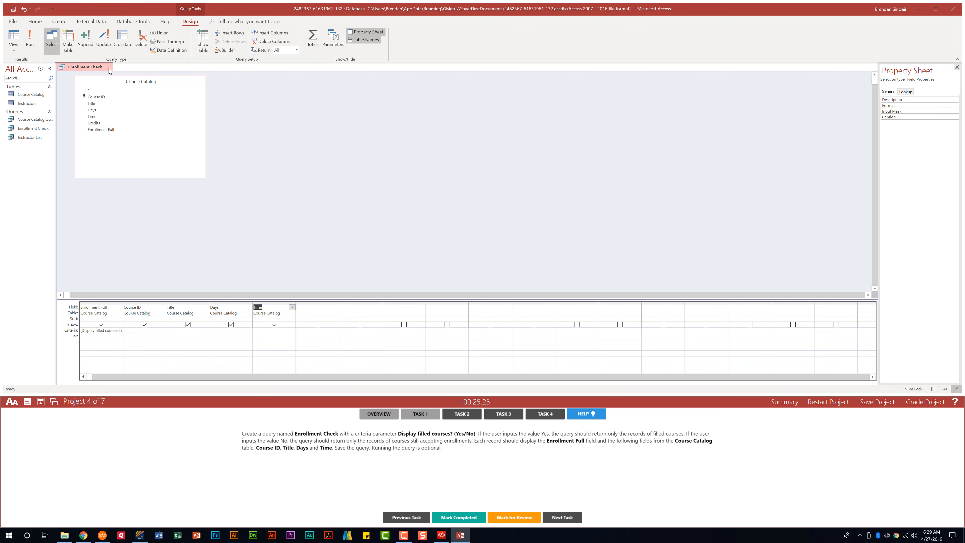
pyautogui.click(109, 69)
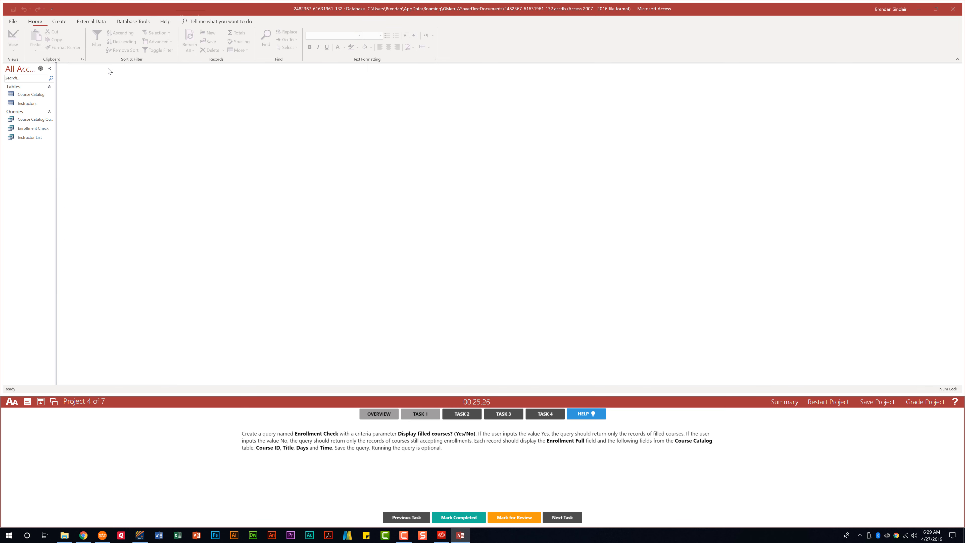
pyautogui.click(462, 518)
# Step: Rename the Course Catalog Query to Credit Summary and mark Task 2 as completed
pyautogui.click(469, 418)
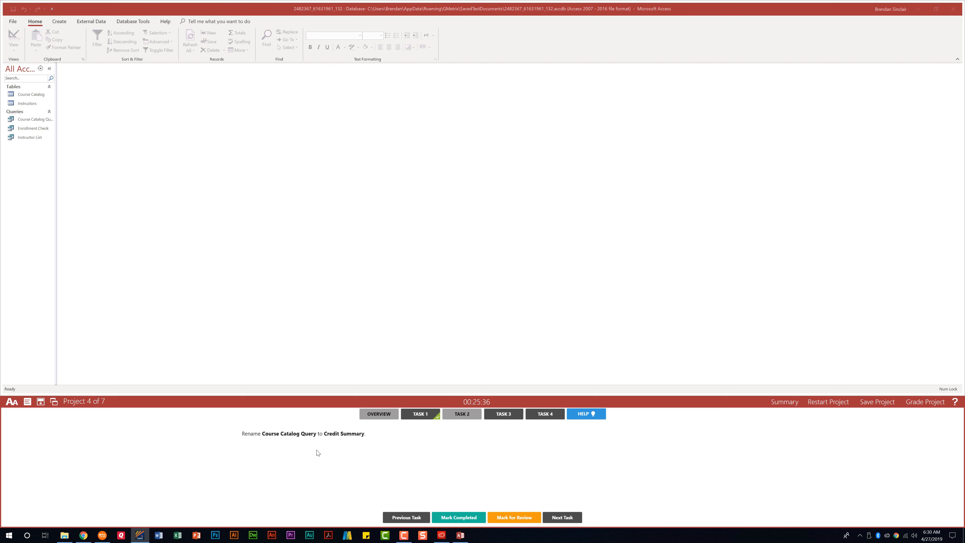
pyautogui.rightClick(25, 120)
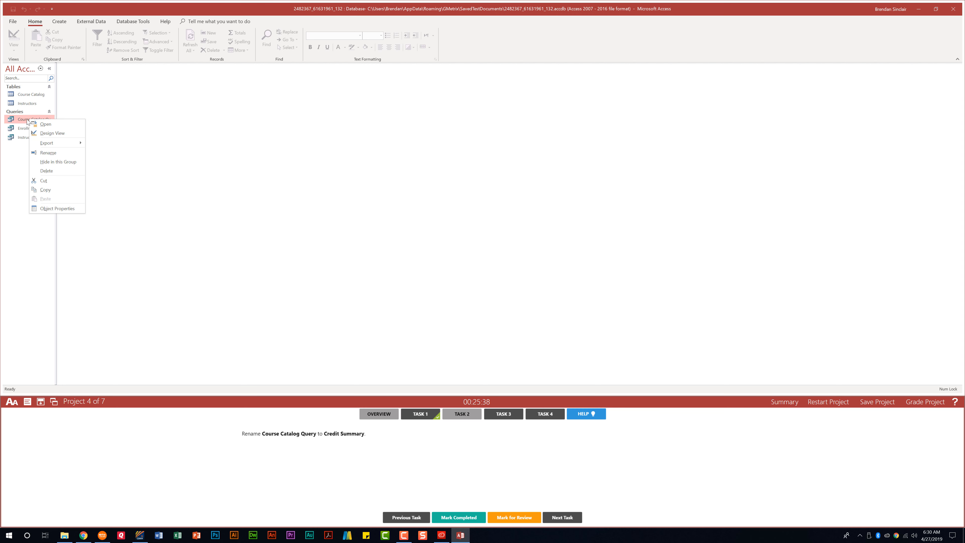
pyautogui.click(65, 152)
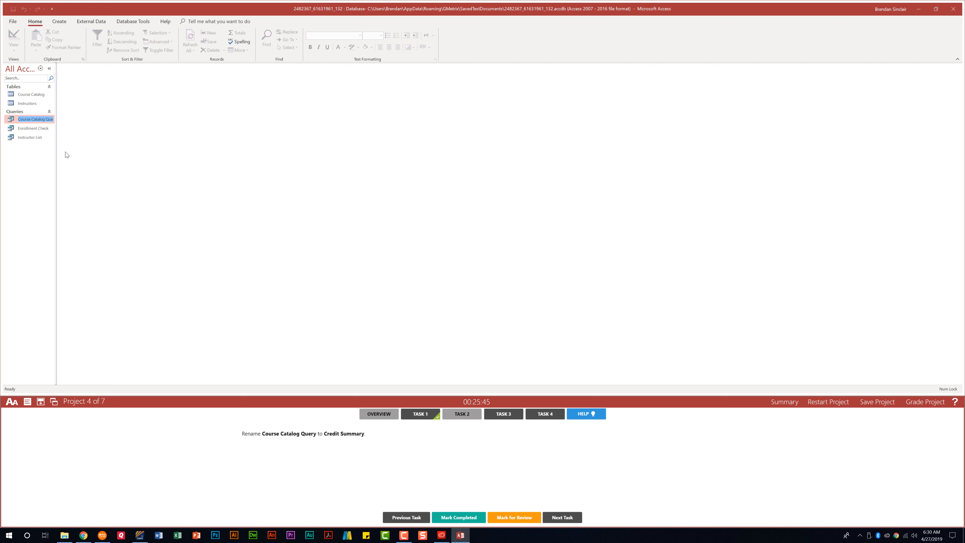
pyautogui.write('Credit Summary')
pyautogui.press('Return')
pyautogui.click(468, 517)
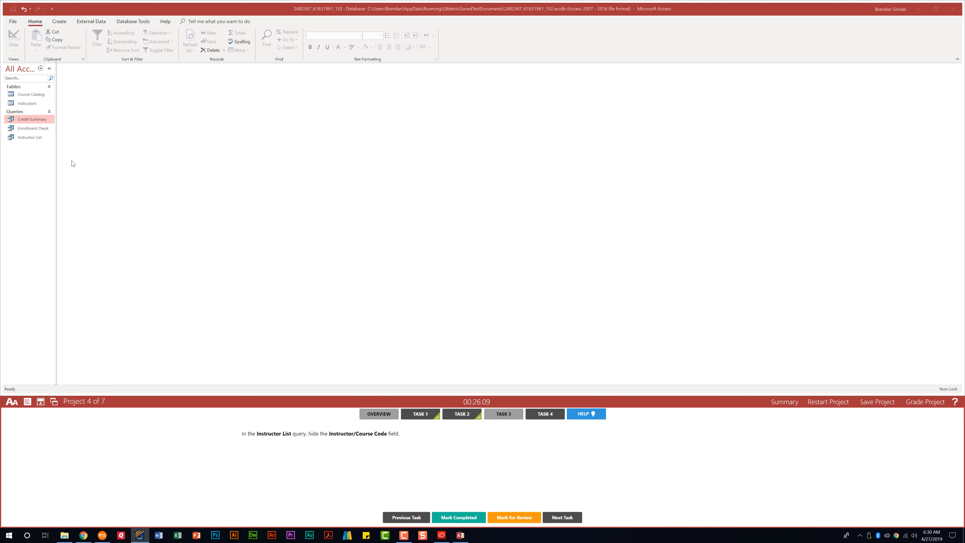
# Step: Hide the Instructor/Course Code field in the Instructor List query and mark Task 3 as completed
pyautogui.click(38, 138)
pyautogui.doubleClick(38, 138)
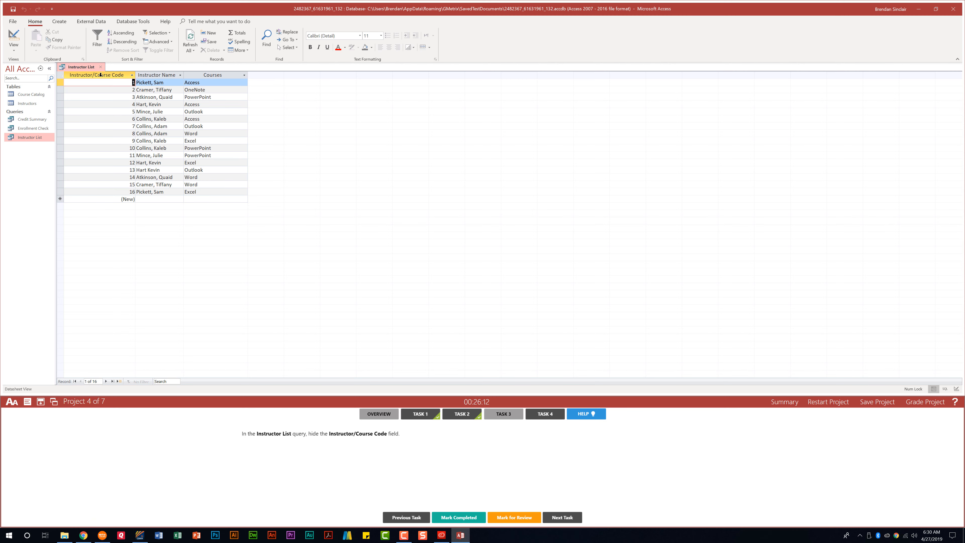
pyautogui.rightClick(102, 75)
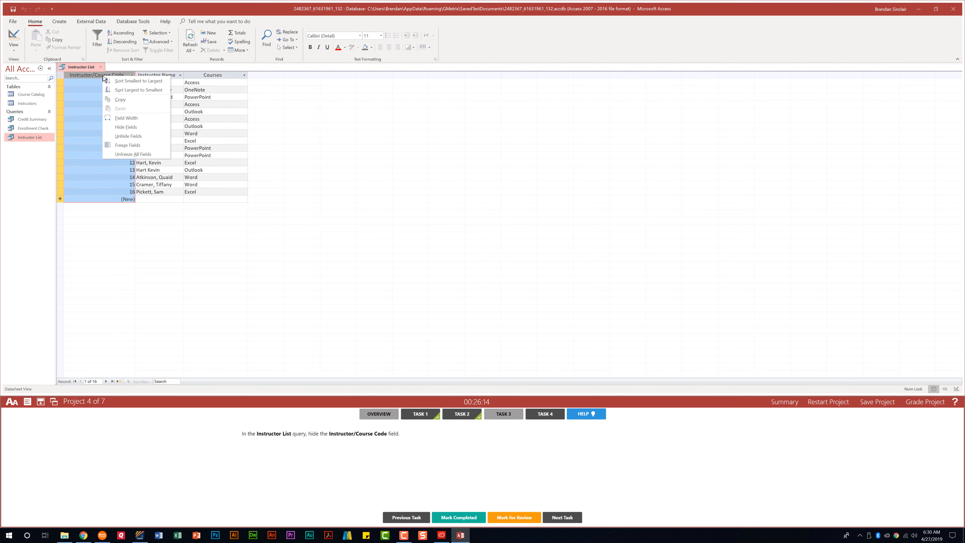
pyautogui.click(151, 124)
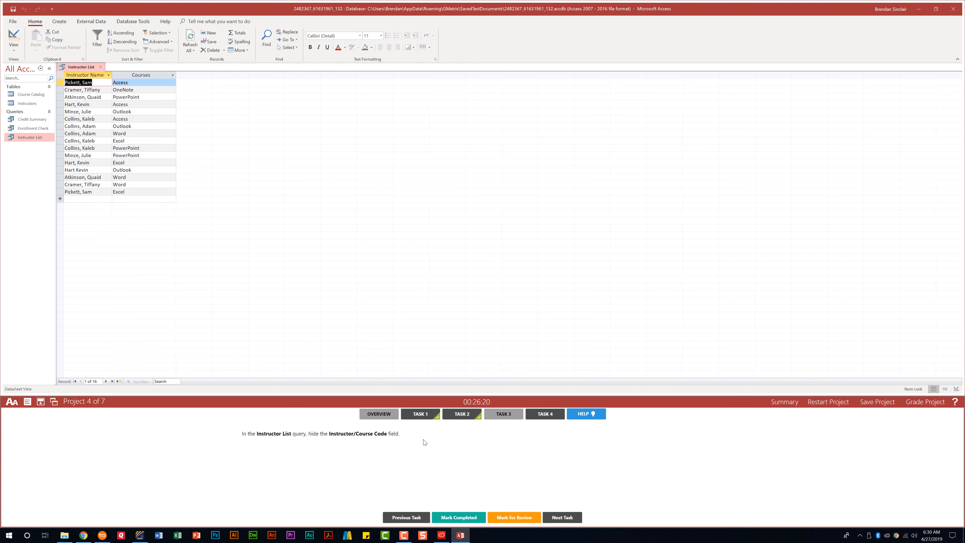
pyautogui.click(456, 518)
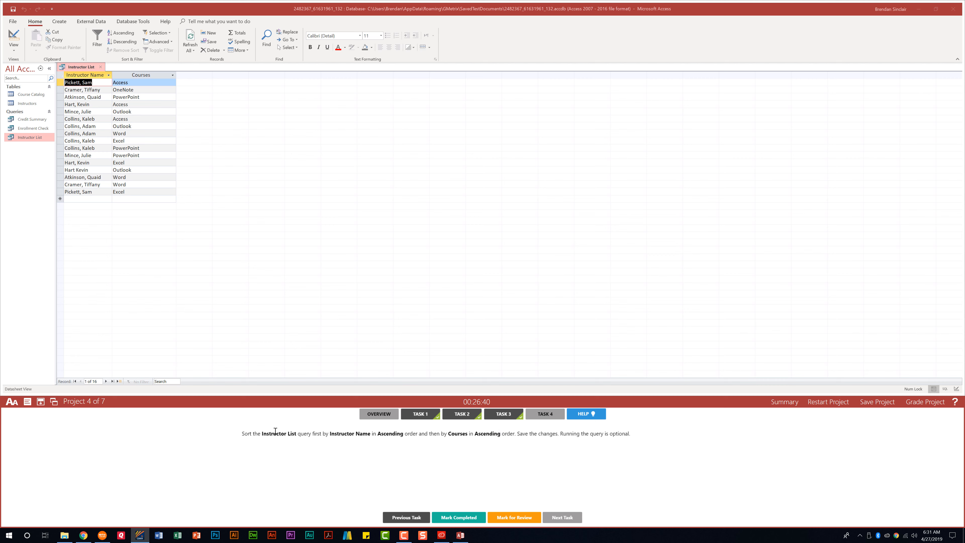
# Step: In the Instructor List query's design, sort by Instructor Name and then by Courses, both Ascending
pyautogui.click(15, 56)
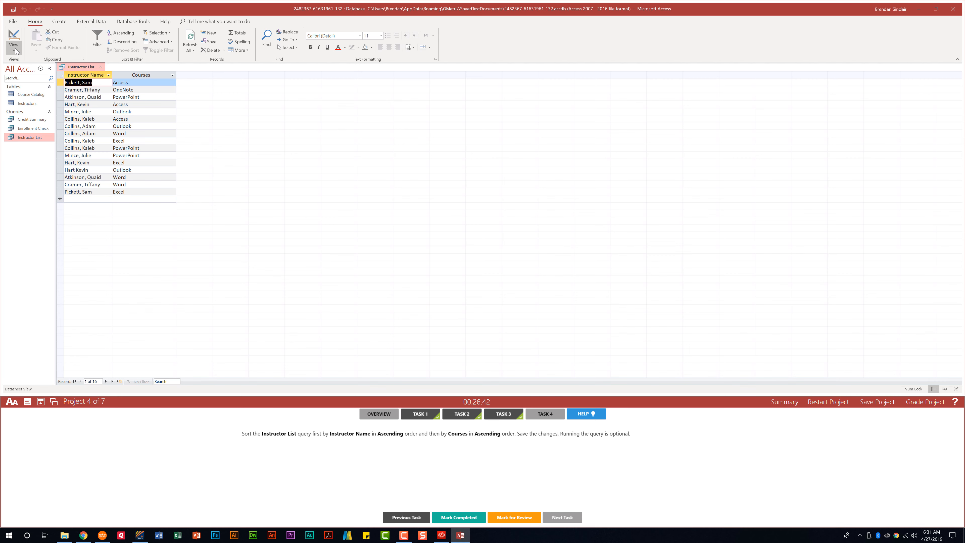
pyautogui.click(16, 56)
pyautogui.click(27, 101)
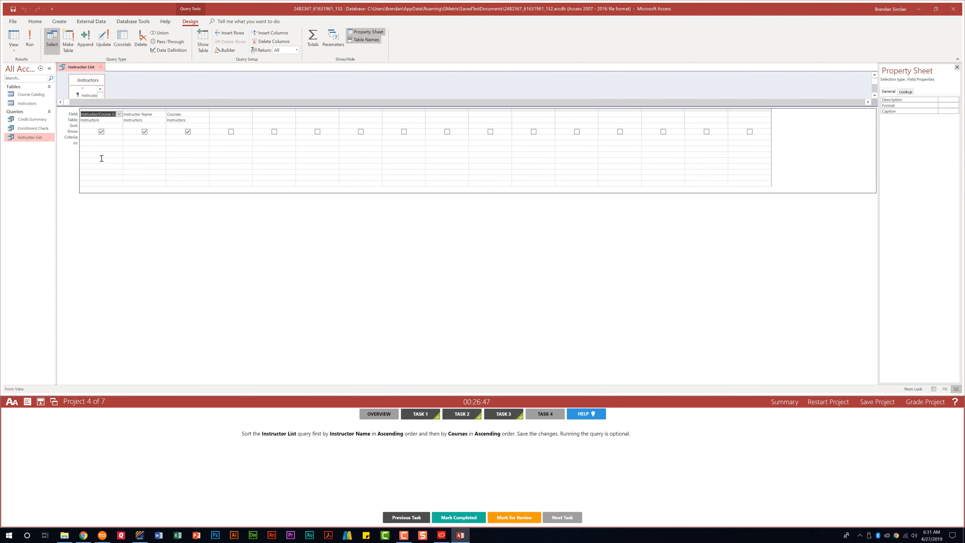
pyautogui.click(150, 124)
pyautogui.click(162, 126)
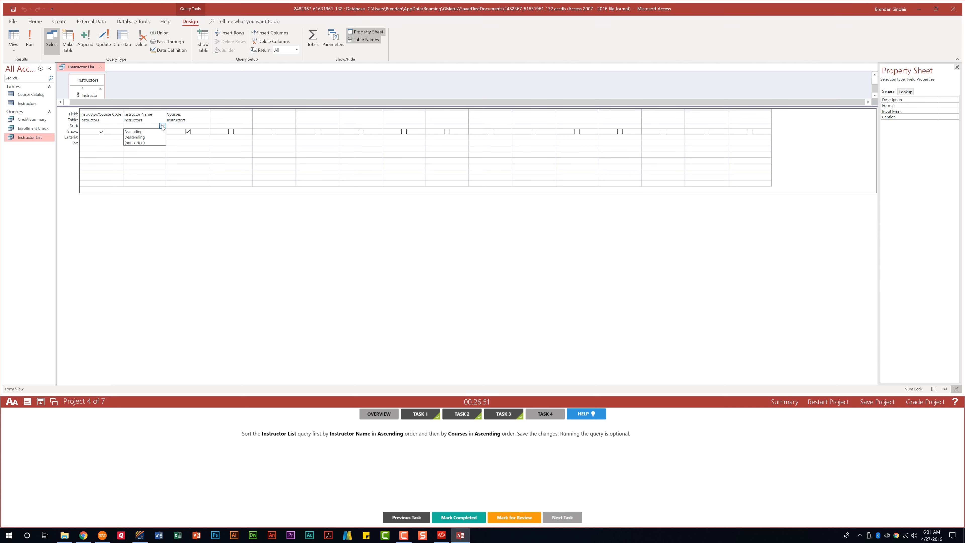
pyautogui.click(152, 132)
pyautogui.click(205, 126)
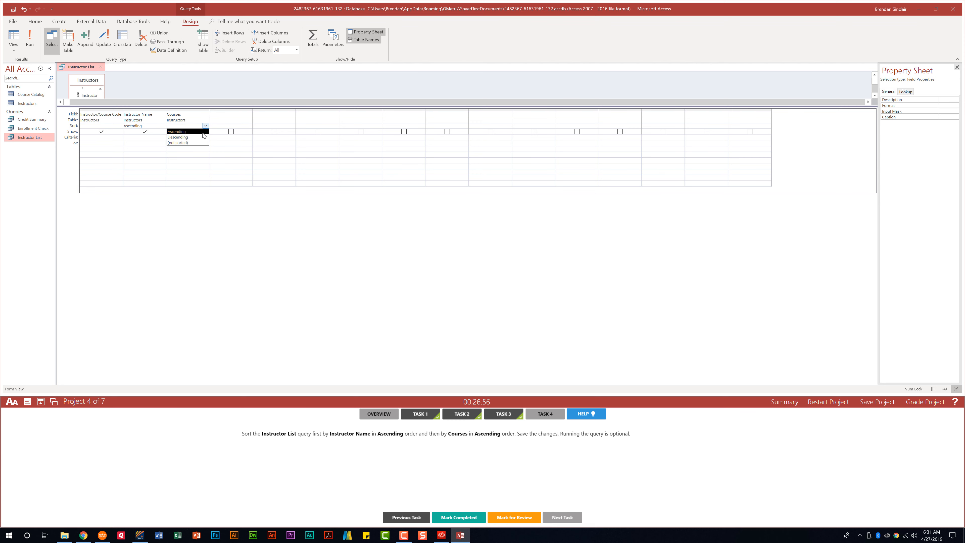
pyautogui.click(202, 133)
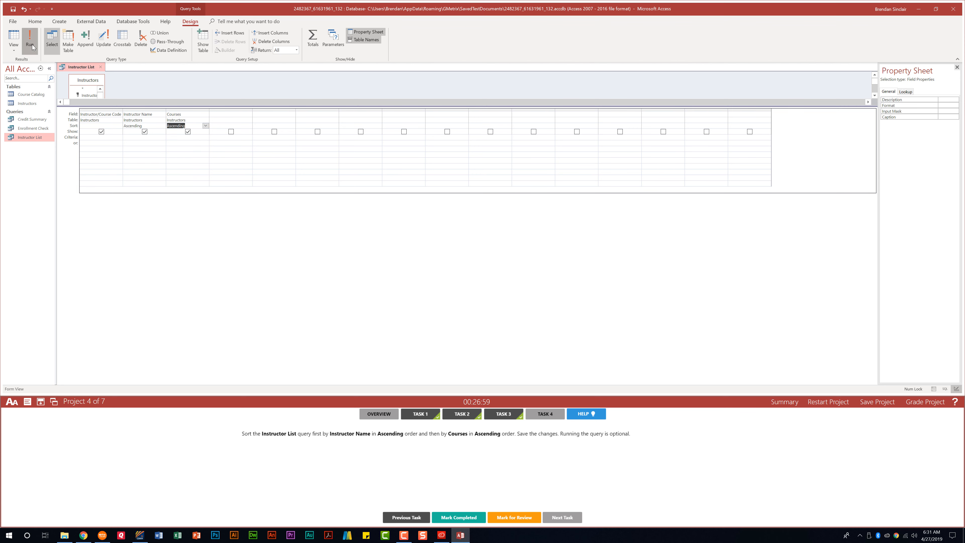
# Step: Run the sorted Instructor List query, close it and mark Task 4 as completed
pyautogui.click(32, 44)
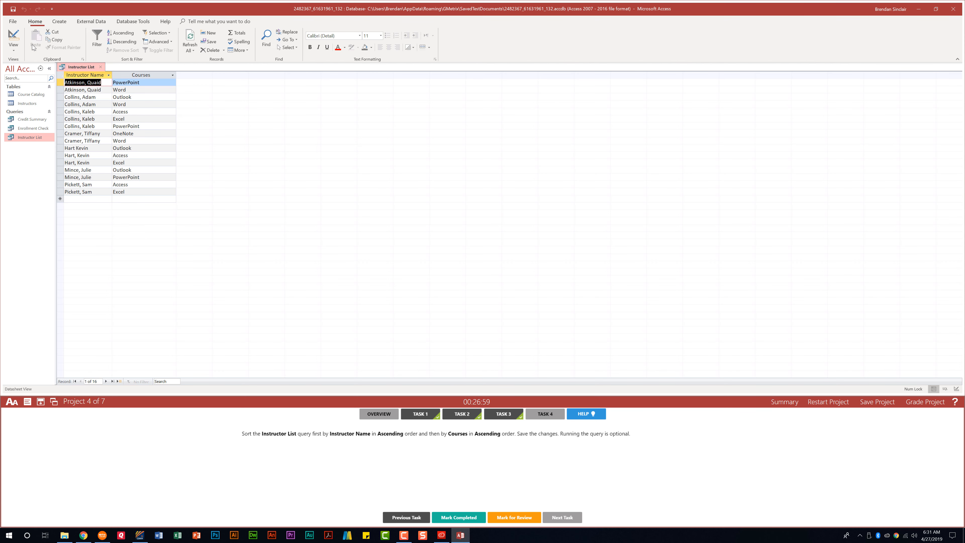
pyautogui.click(102, 67)
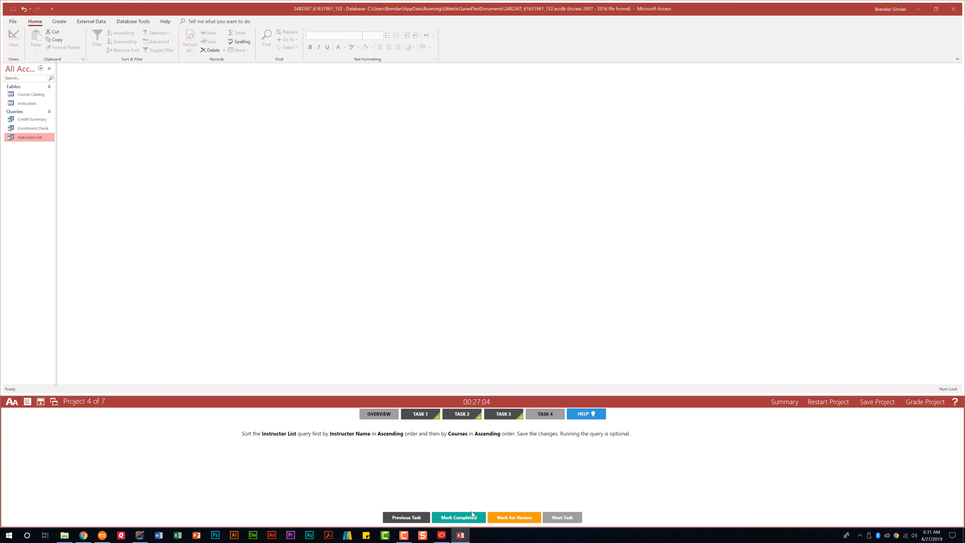
pyautogui.click(471, 517)
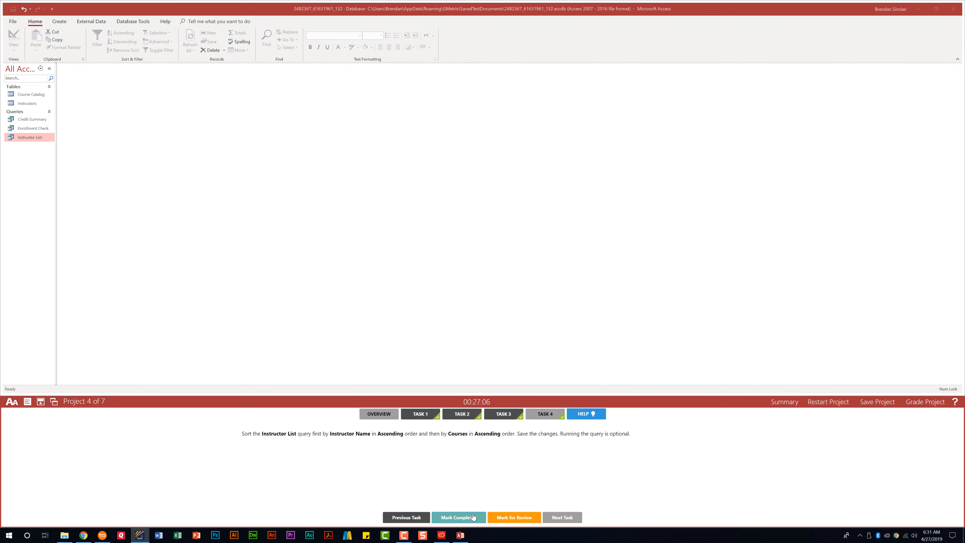